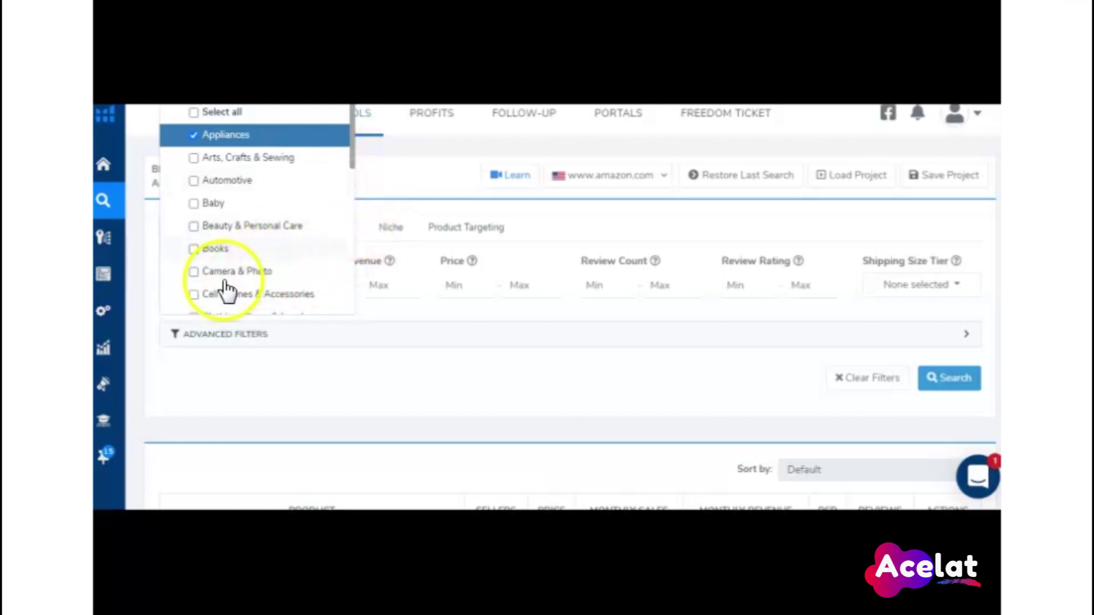
Add Cell Phones & Accessories and Computers & Accessories to the selected product categories.
drag(353, 159, 352, 172)
click(195, 252)
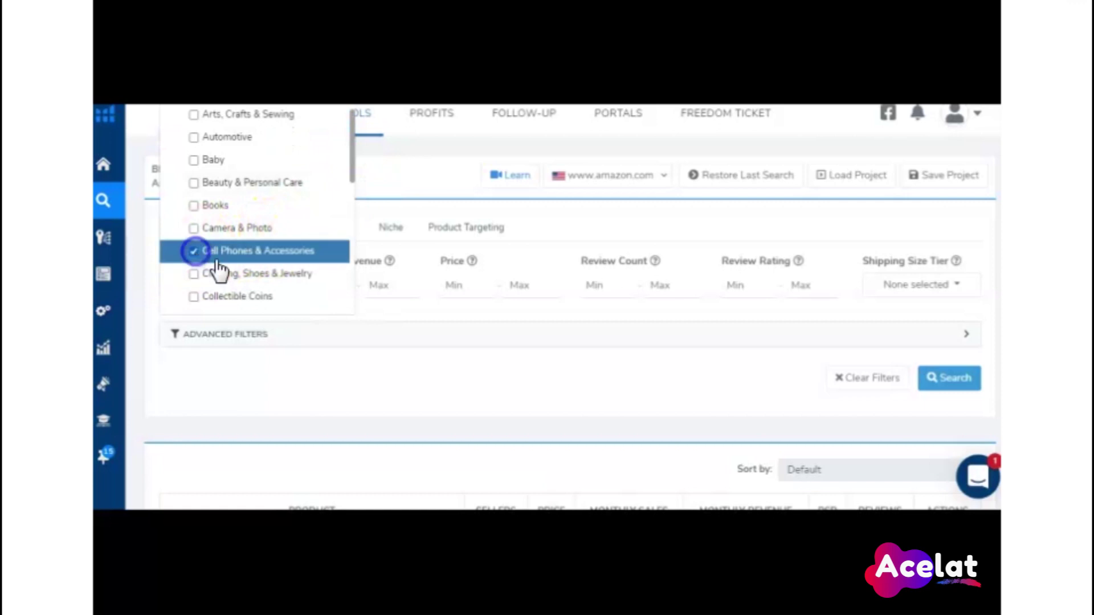
drag(353, 168, 353, 183)
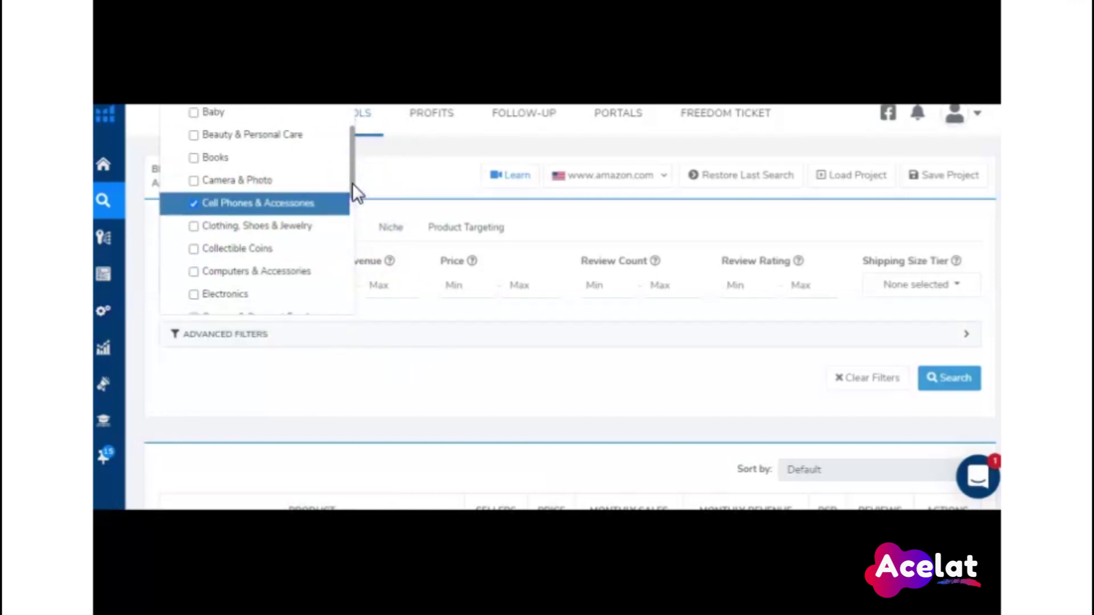
drag(352, 183, 353, 194)
click(344, 236)
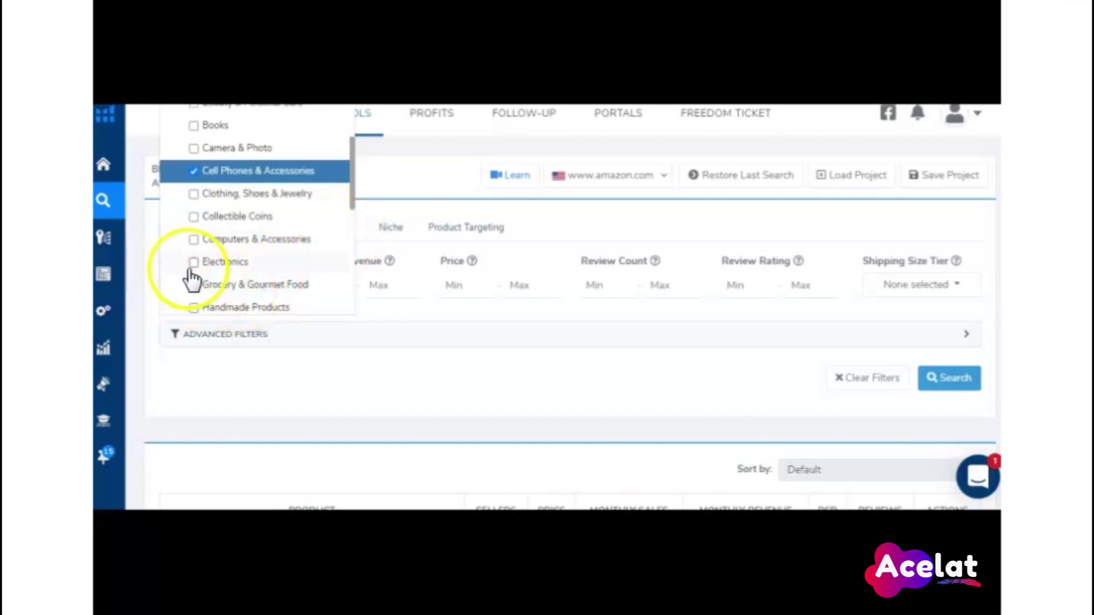
click(195, 242)
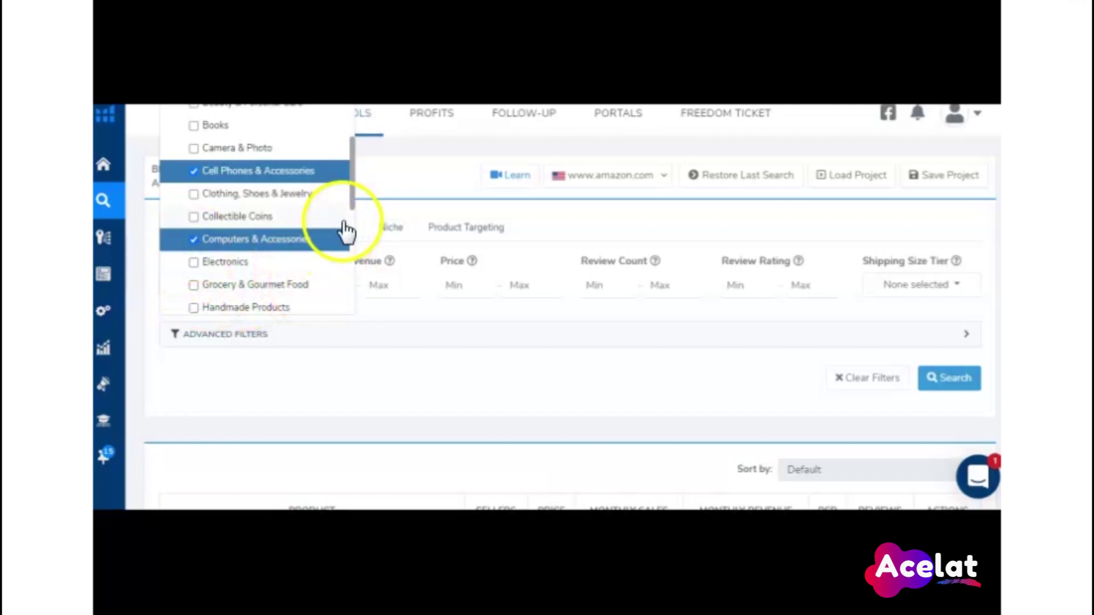
Add Home & Kitchen and Kitchen & Dining to the category selection, and expand the advanced filters.
drag(351, 198, 349, 217)
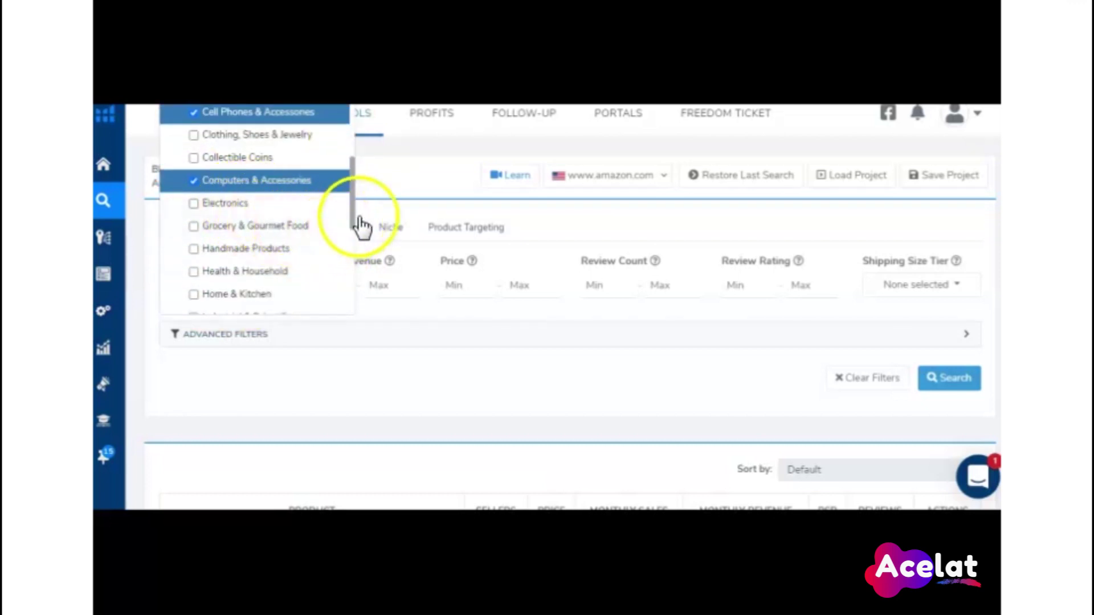
drag(352, 221, 352, 230)
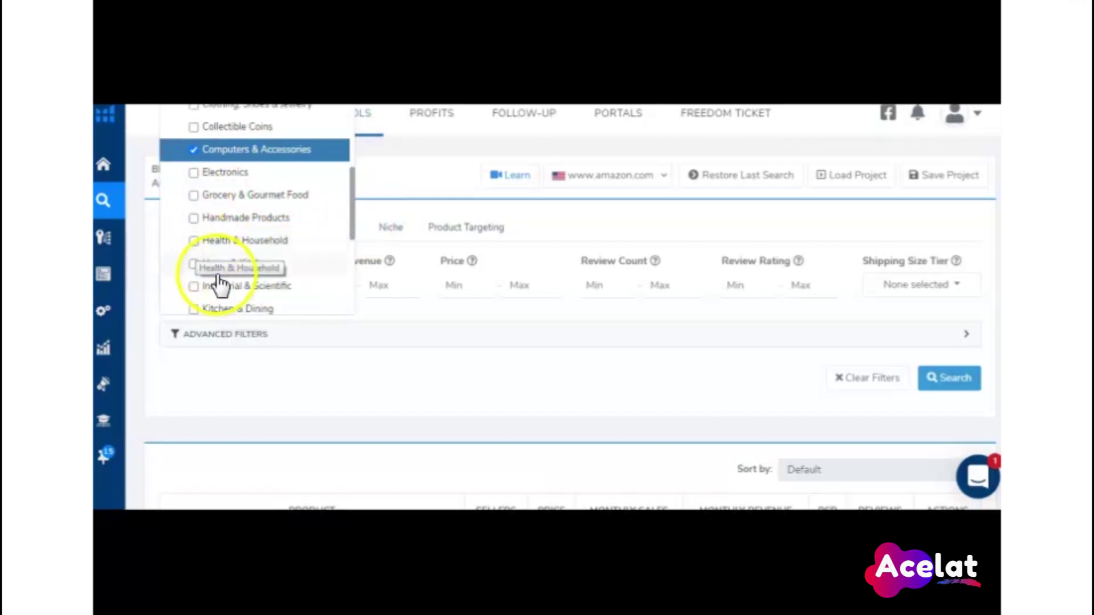
click(193, 263)
drag(352, 224, 351, 254)
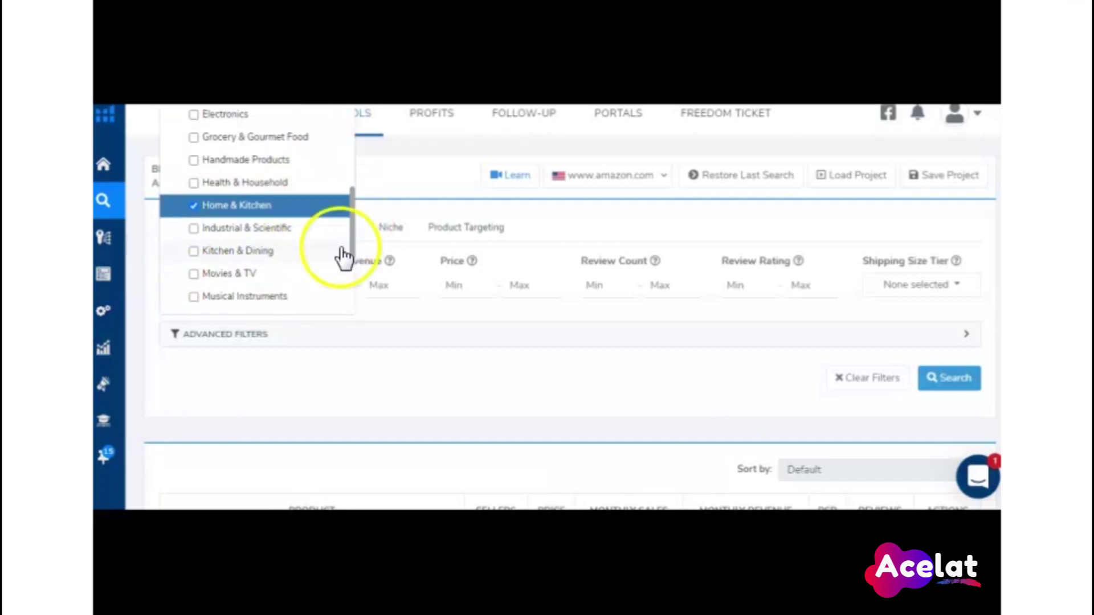
click(194, 251)
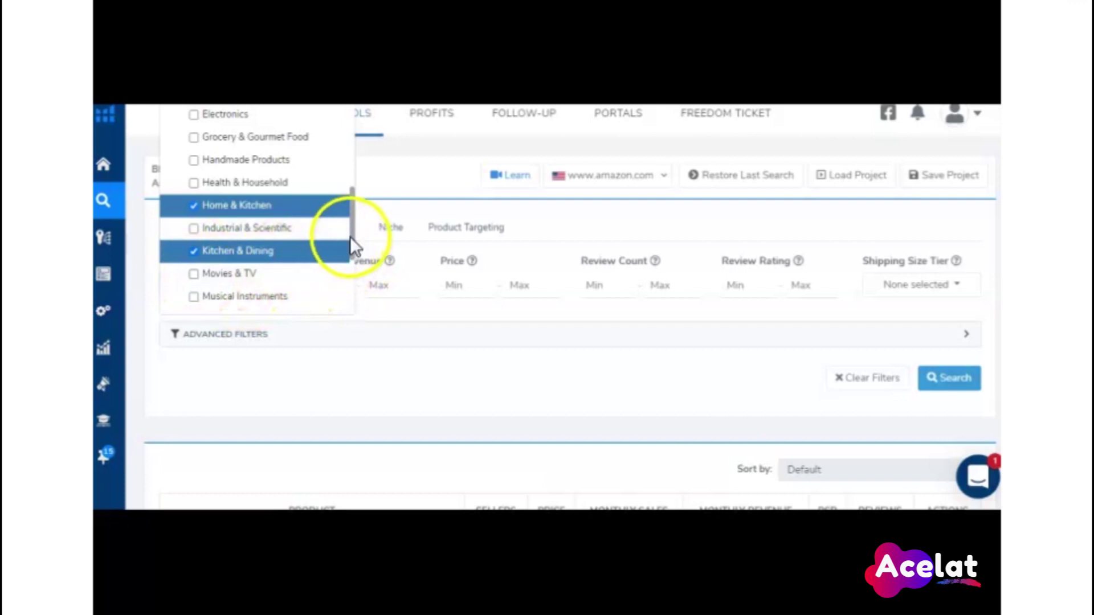
drag(354, 234, 357, 146)
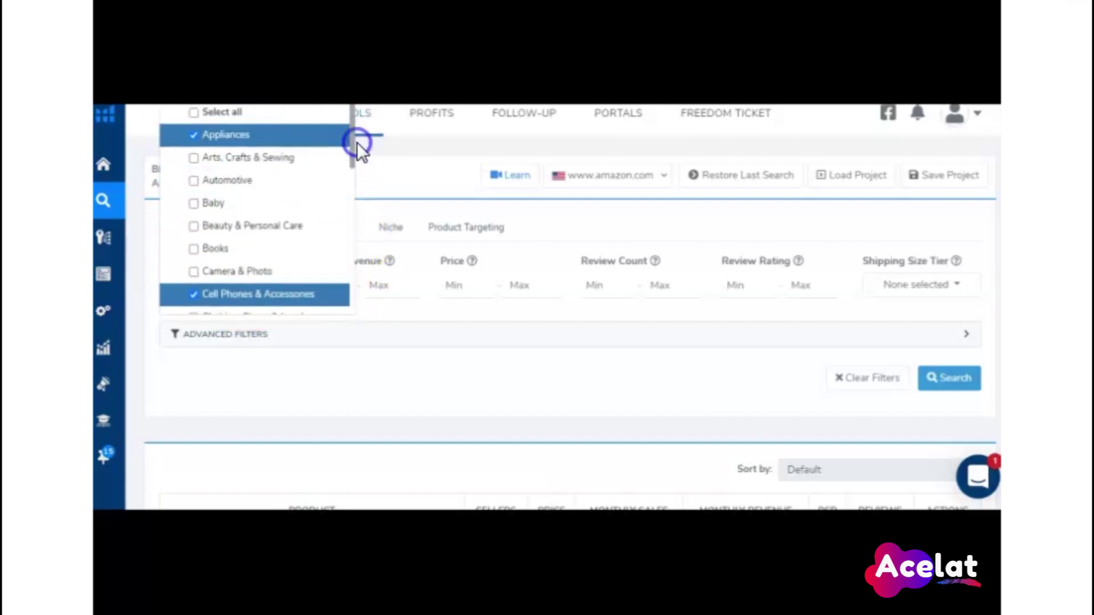
click(378, 343)
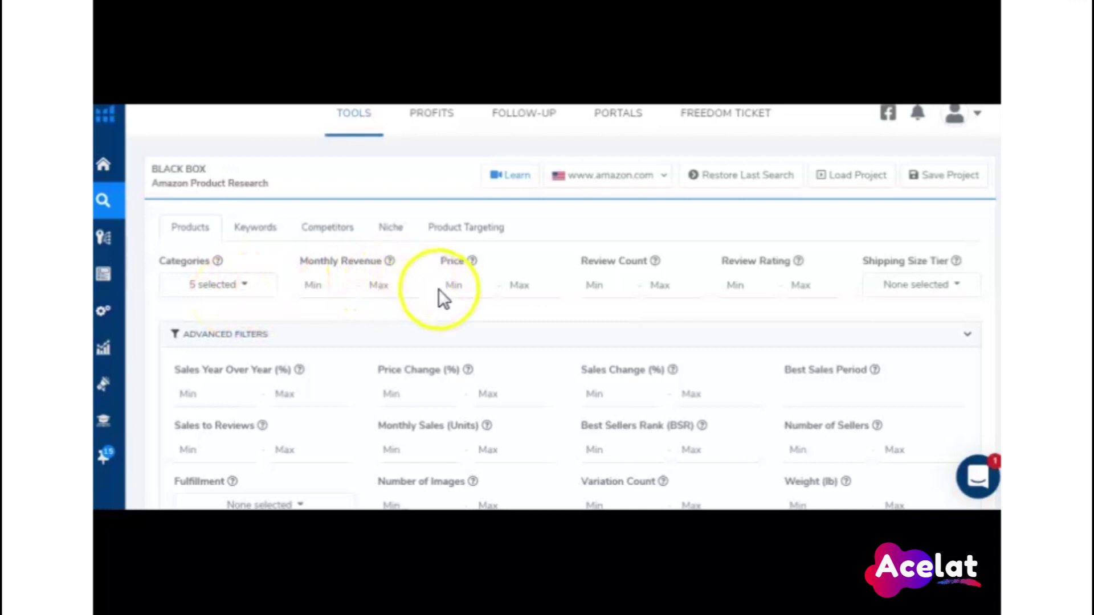
Set the maximum price to 50 and restrict the shipping size tier to Small Standard-Size.
click(530, 286)
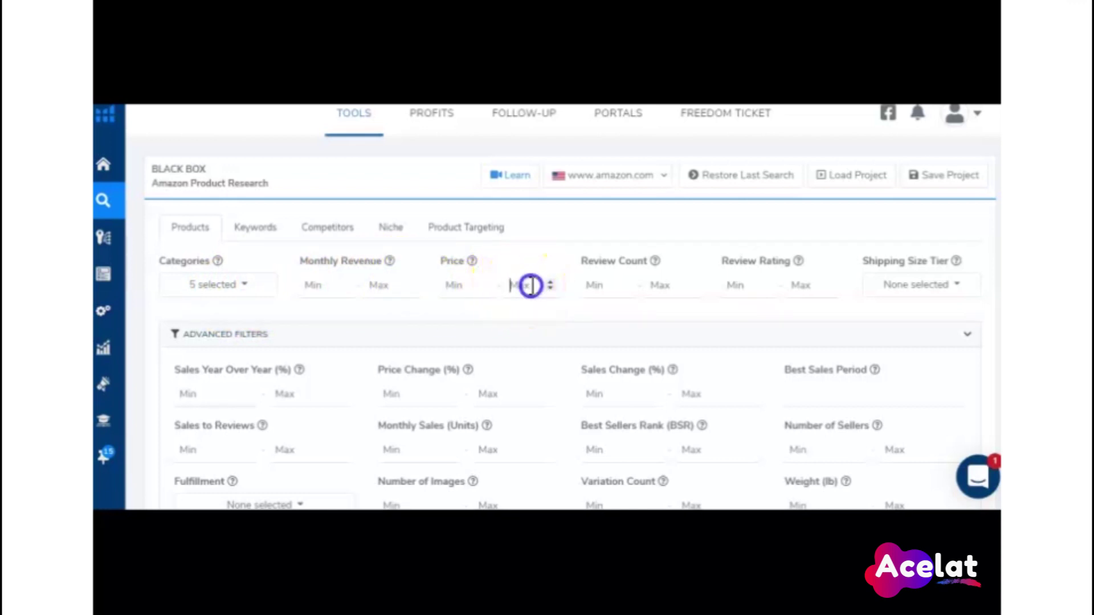
text(59)
key(BackSpace)
click(961, 288)
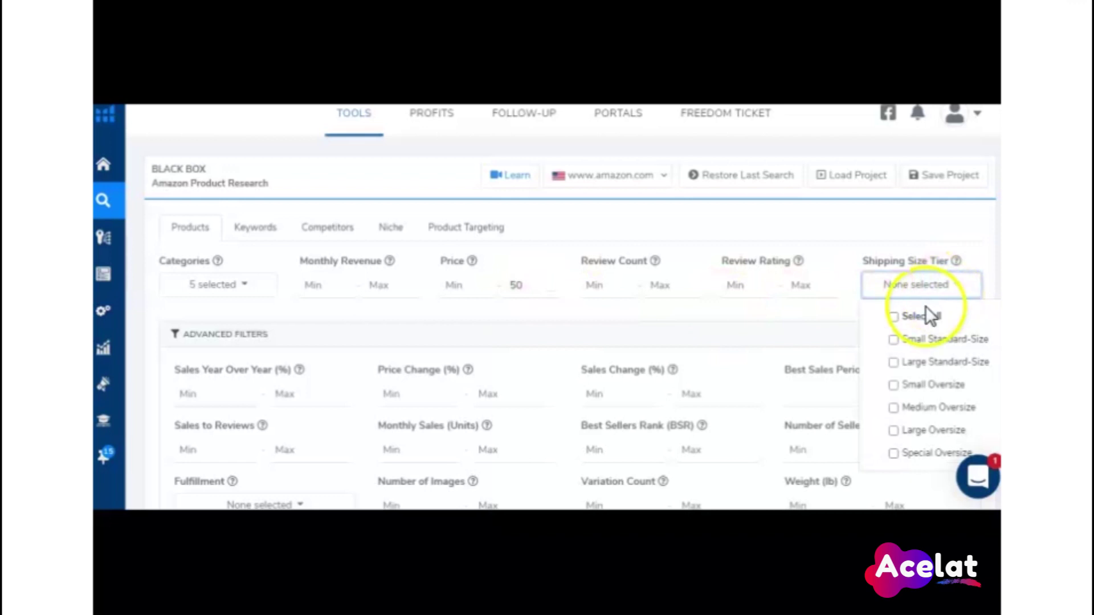
click(895, 340)
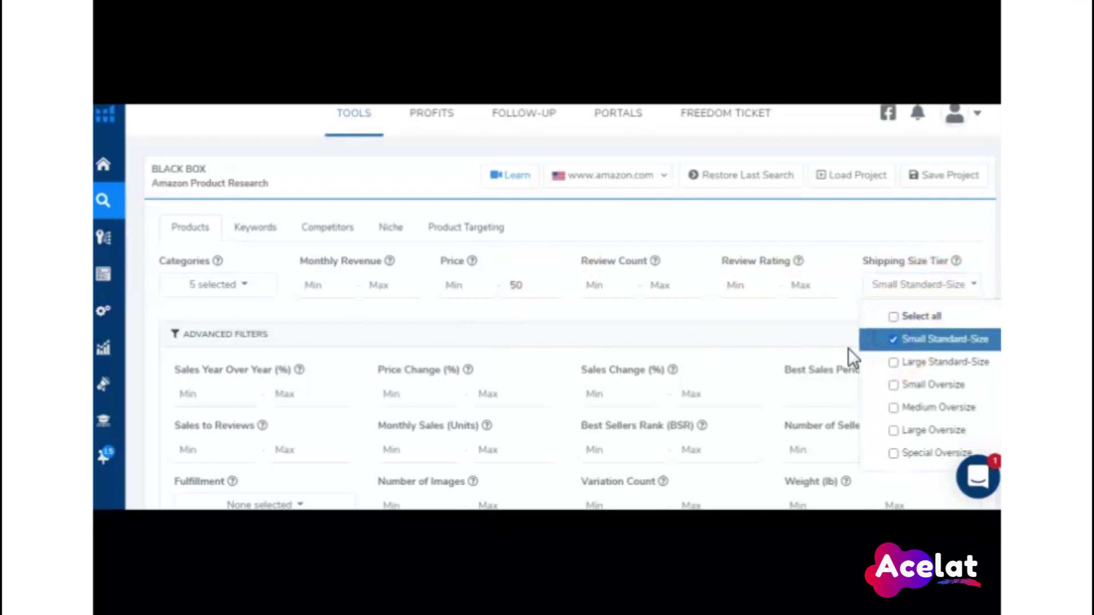
click(789, 314)
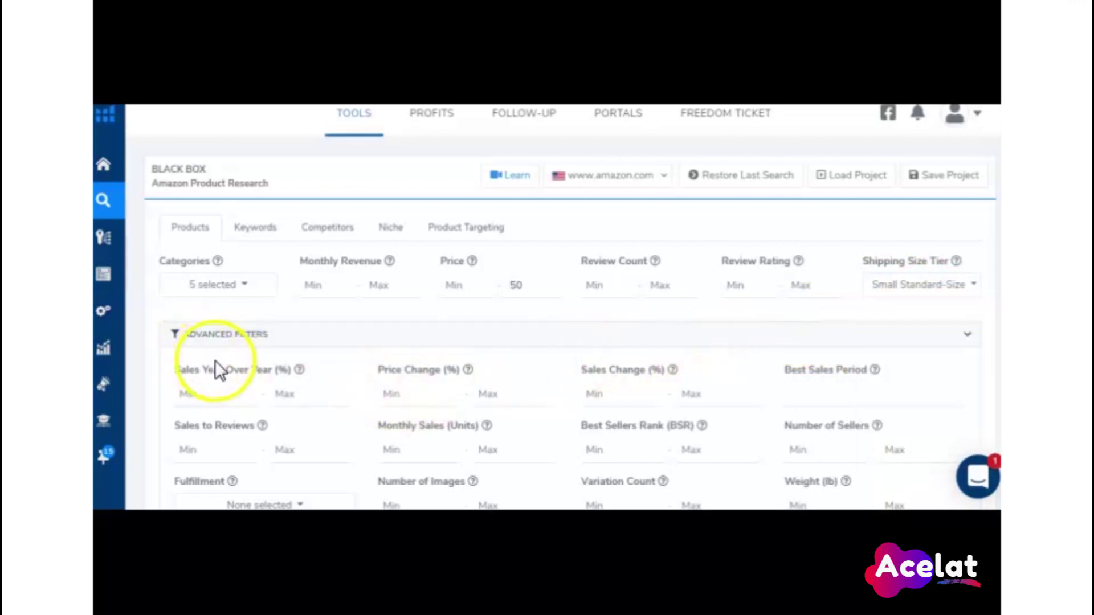
Set the minimum monthly sales to 300 units and include FBA, FBM and Amazon as fulfillment types.
scroll(972, 342, down, 2)
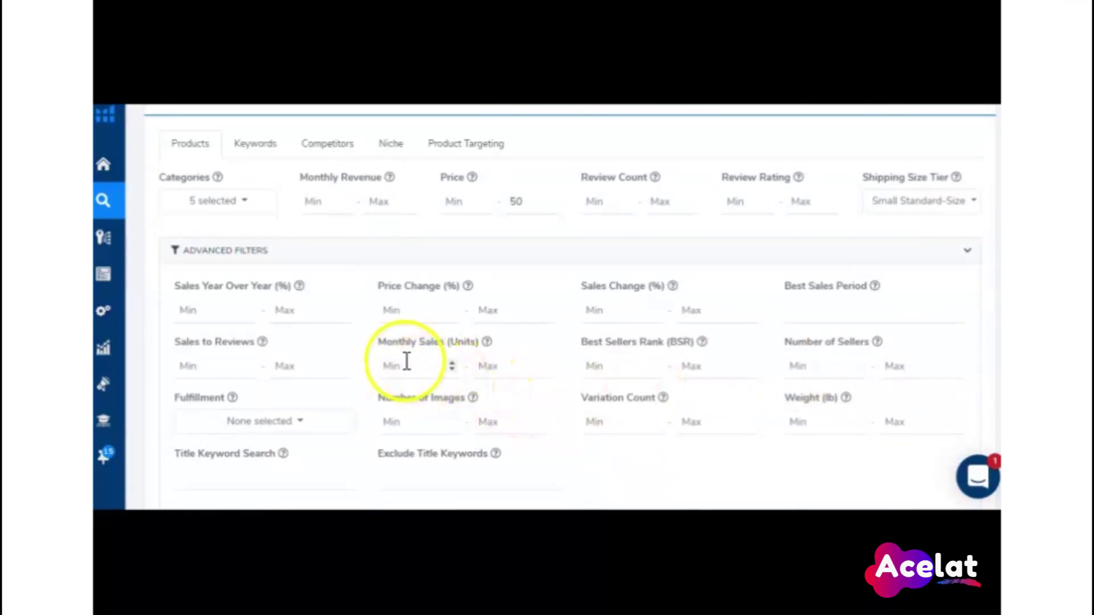
click(448, 366)
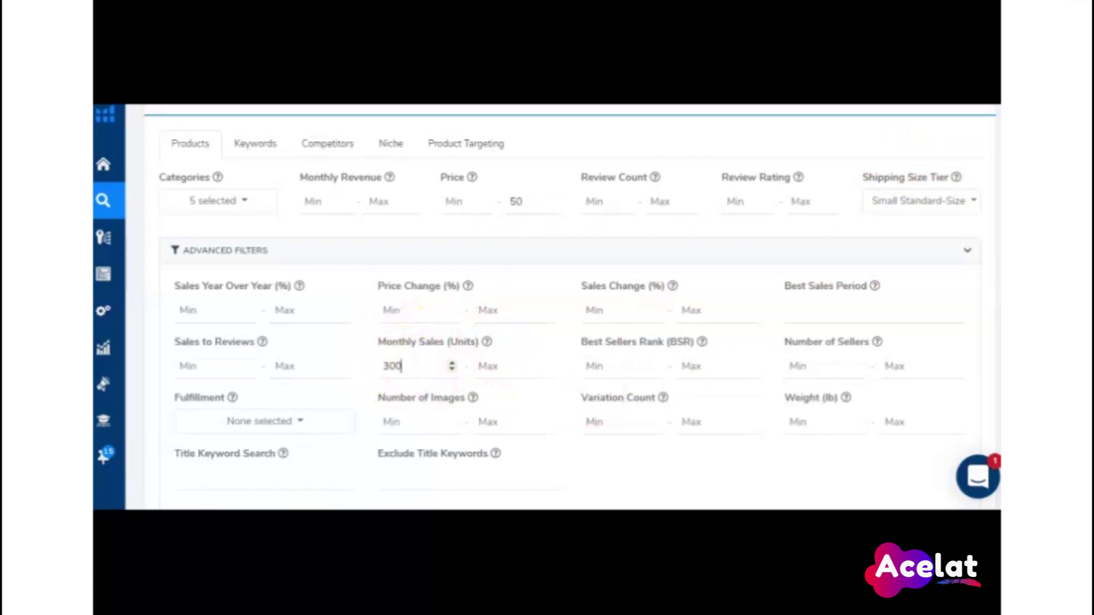
scroll(570, 308, down, 3)
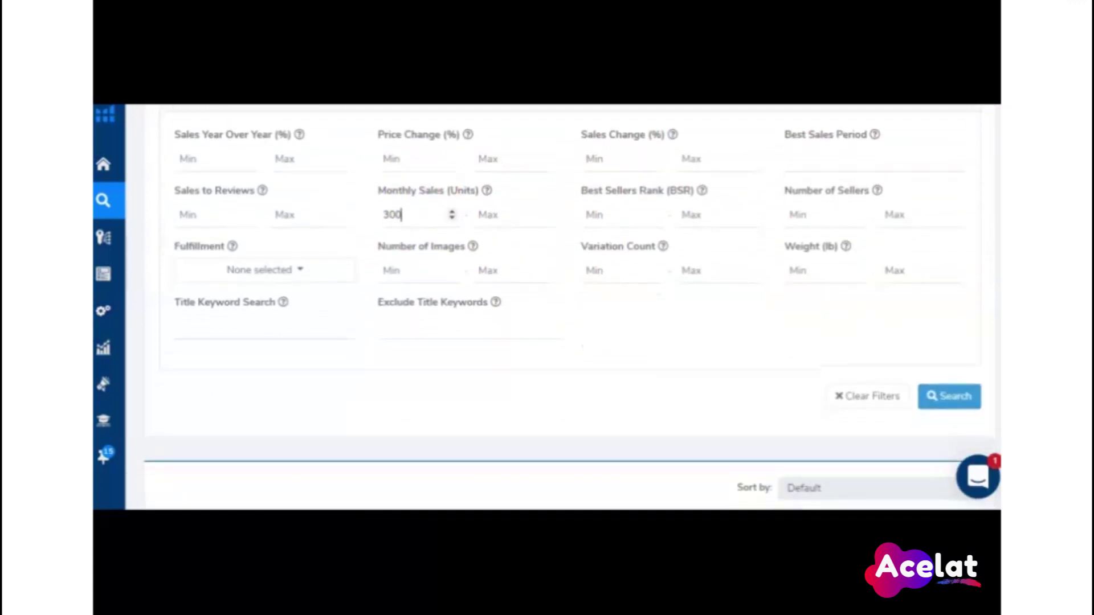
click(302, 276)
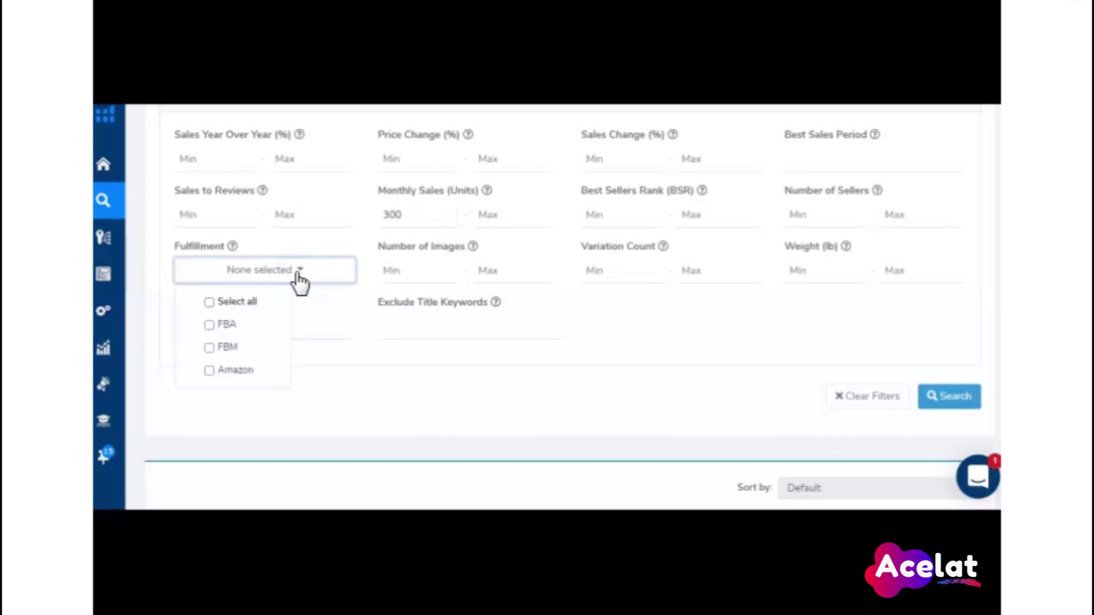
click(209, 326)
click(209, 347)
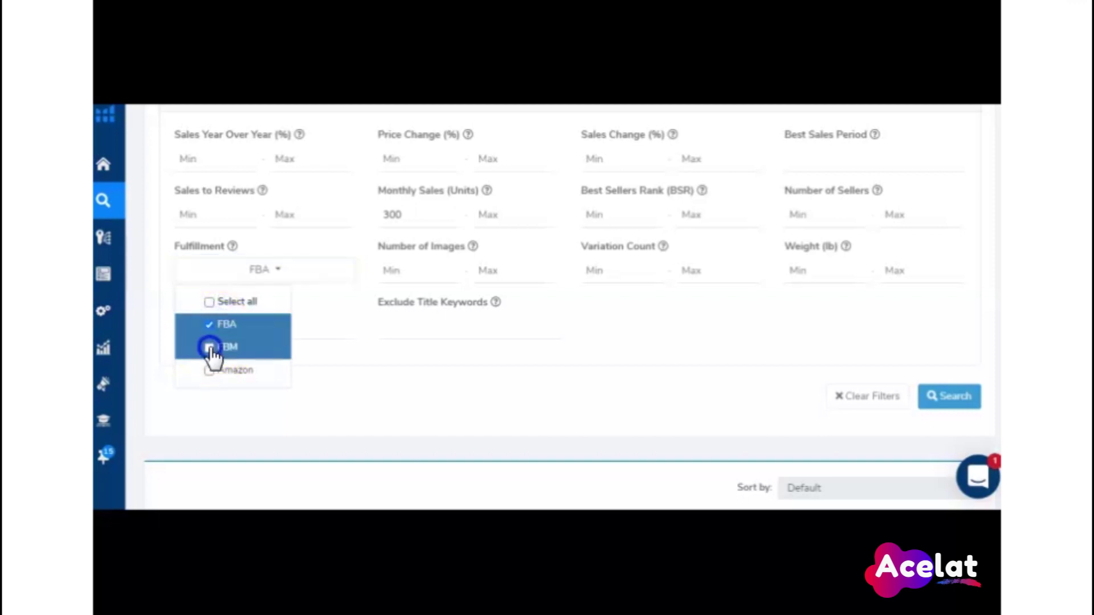
click(209, 371)
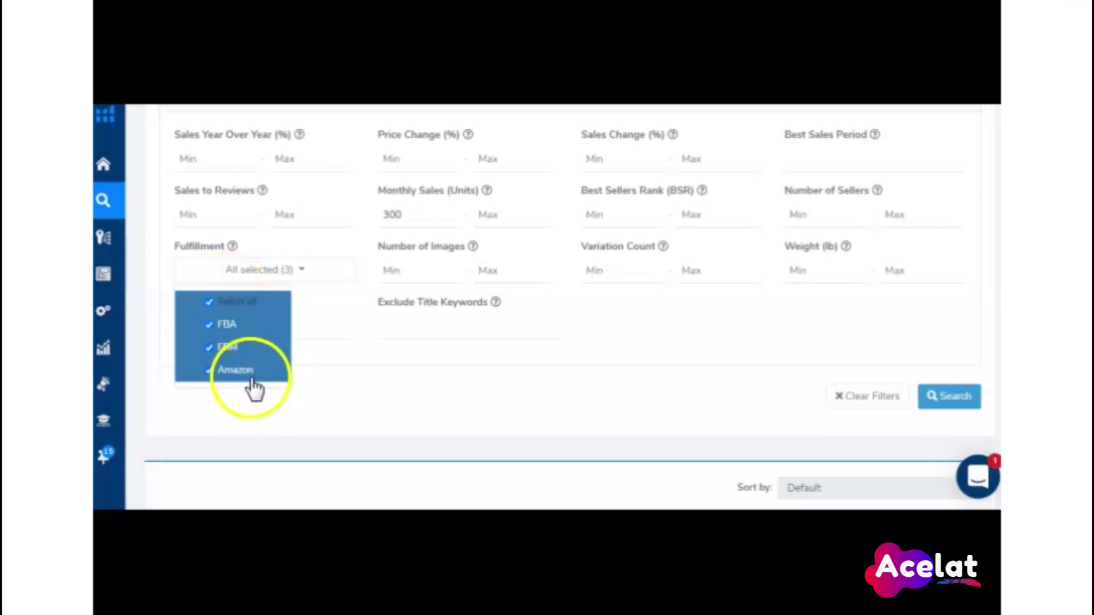
click(381, 380)
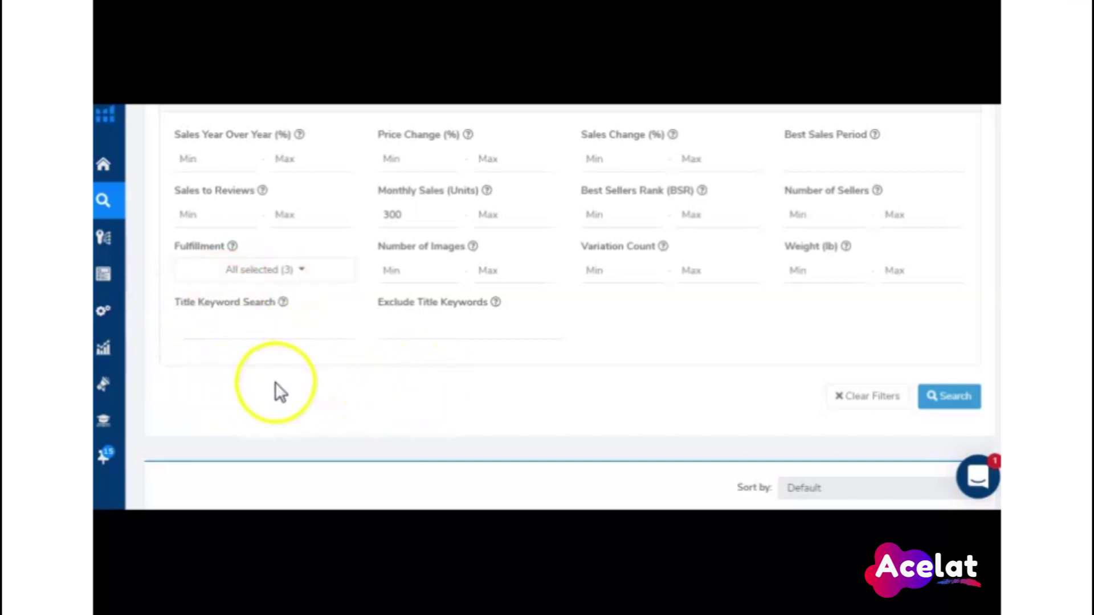
Run the product search with the configured filters and bring the product results into view.
scroll(570, 303, down, 1)
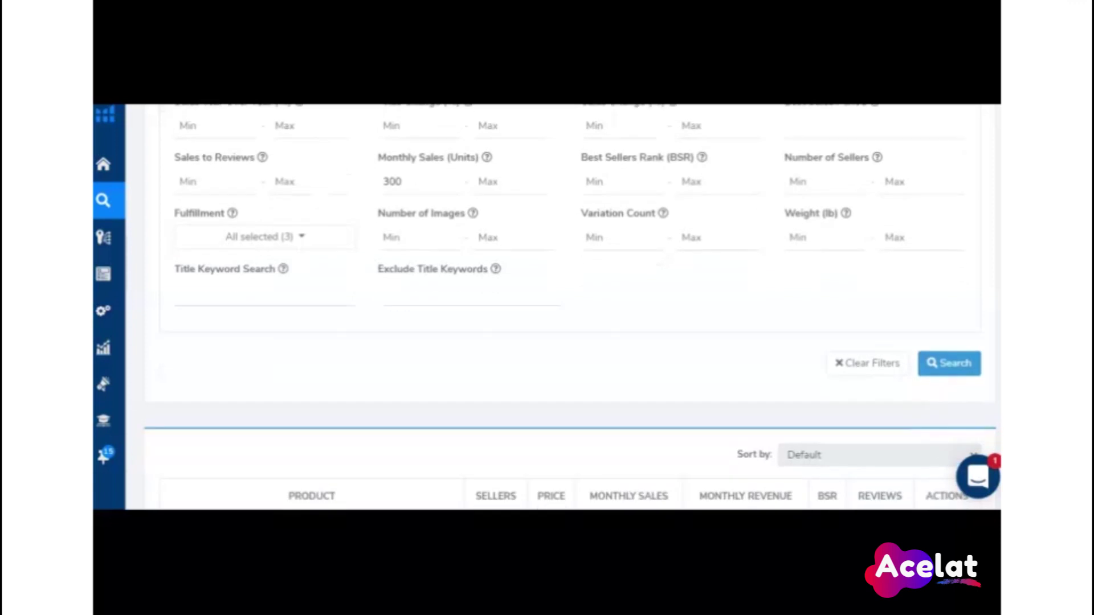
click(960, 368)
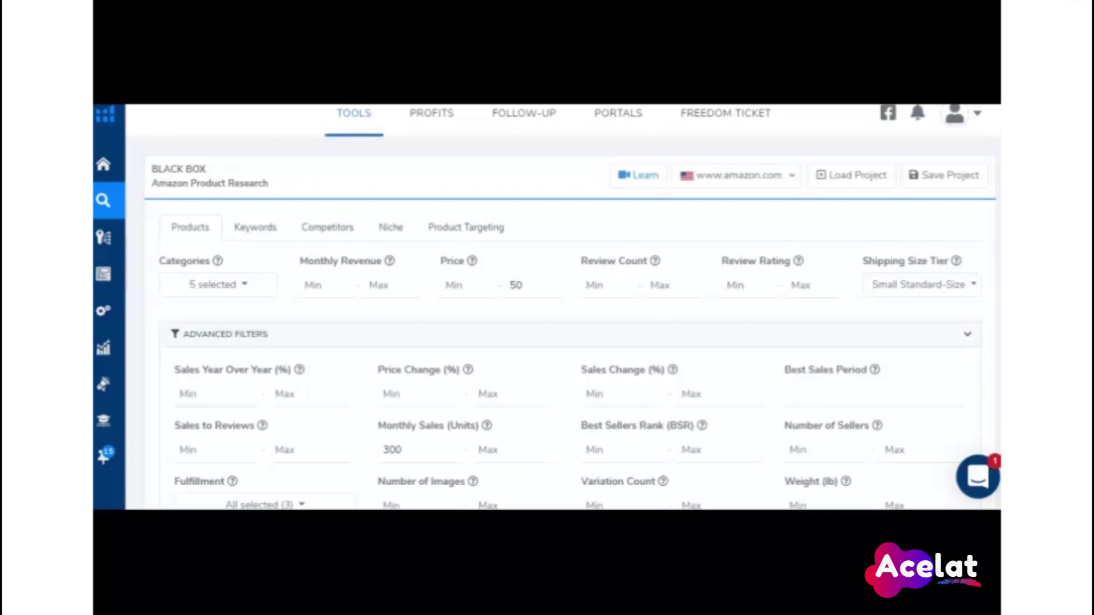
scroll(562, 307, down, 7)
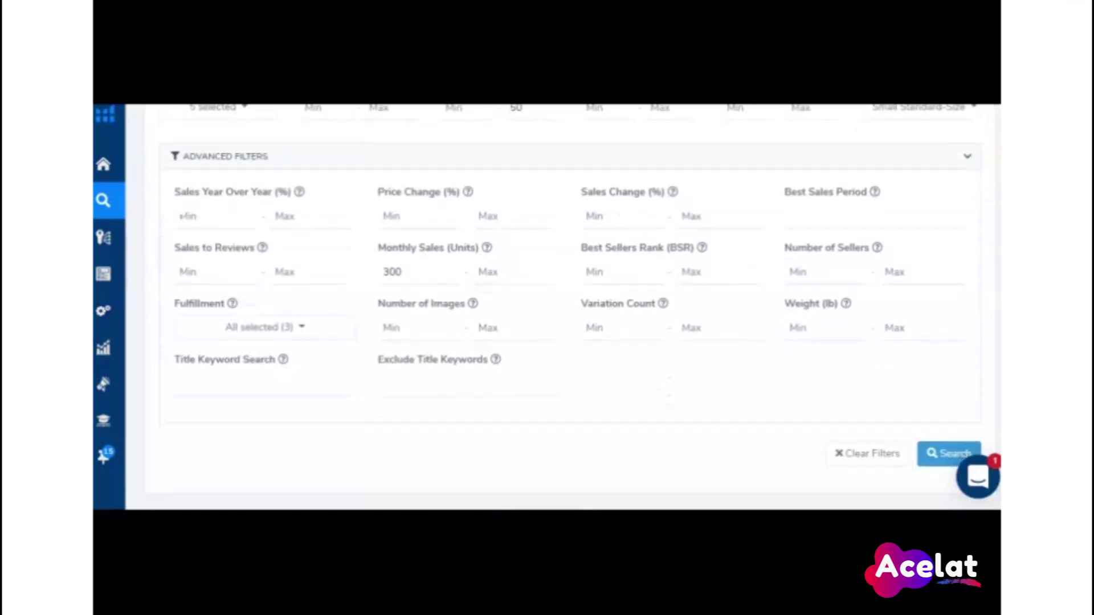
scroll(563, 307, down, 3)
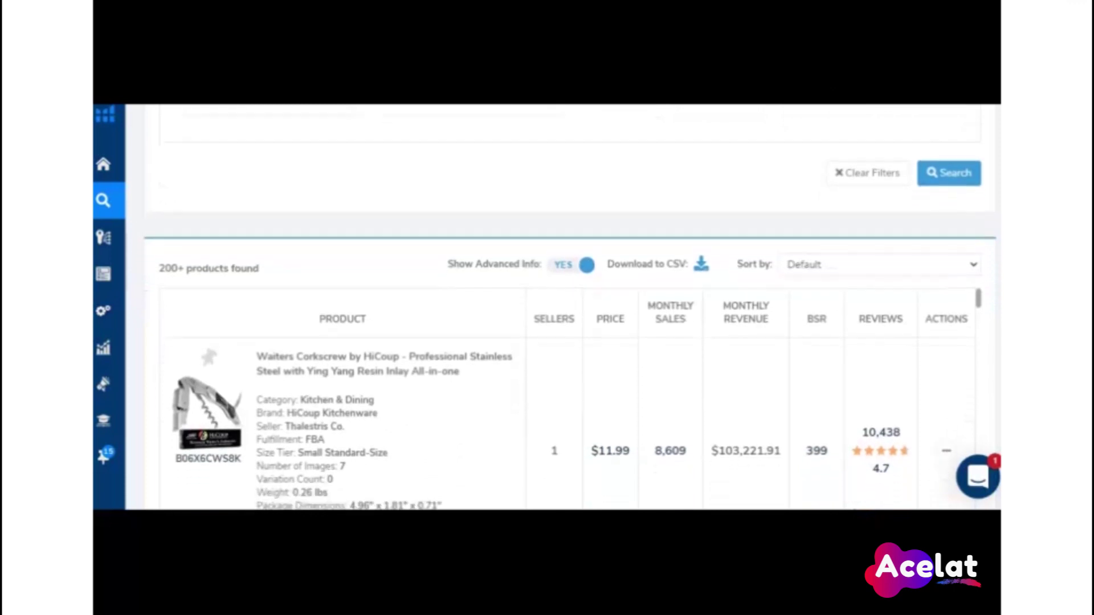
Review the details of the Waiters Corkscrew by HiCoup in the results and pin that product.
scroll(562, 306, down, 1)
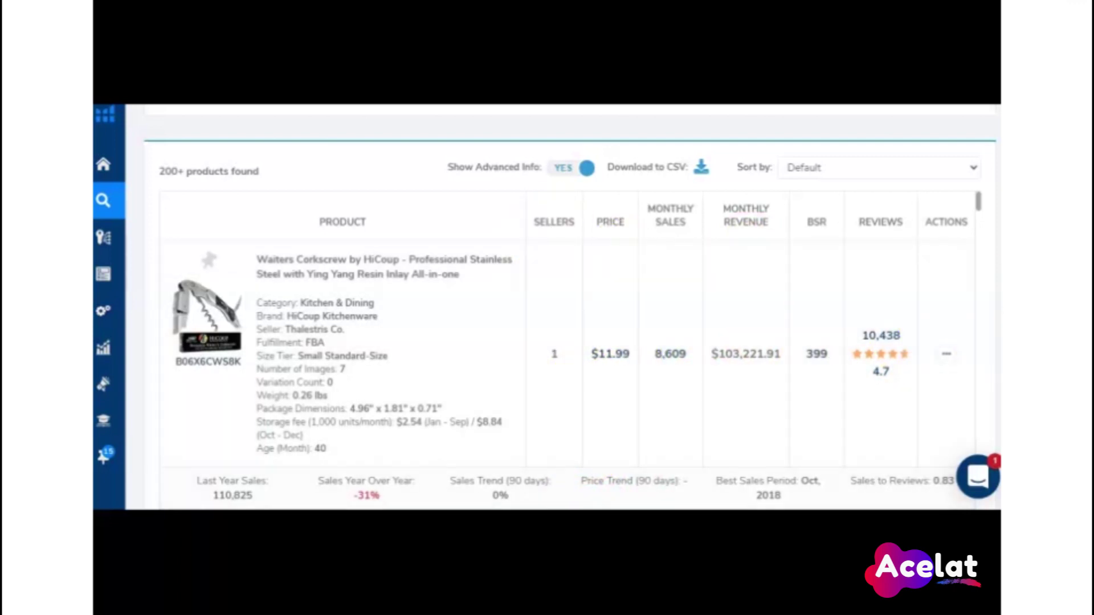
scroll(570, 311, down, 2)
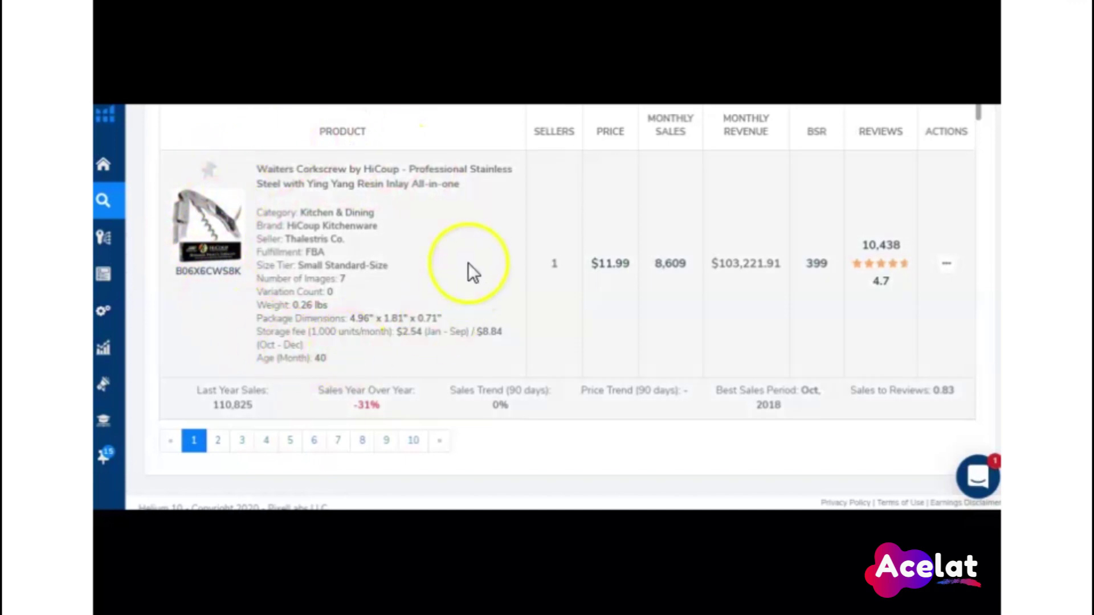
click(209, 171)
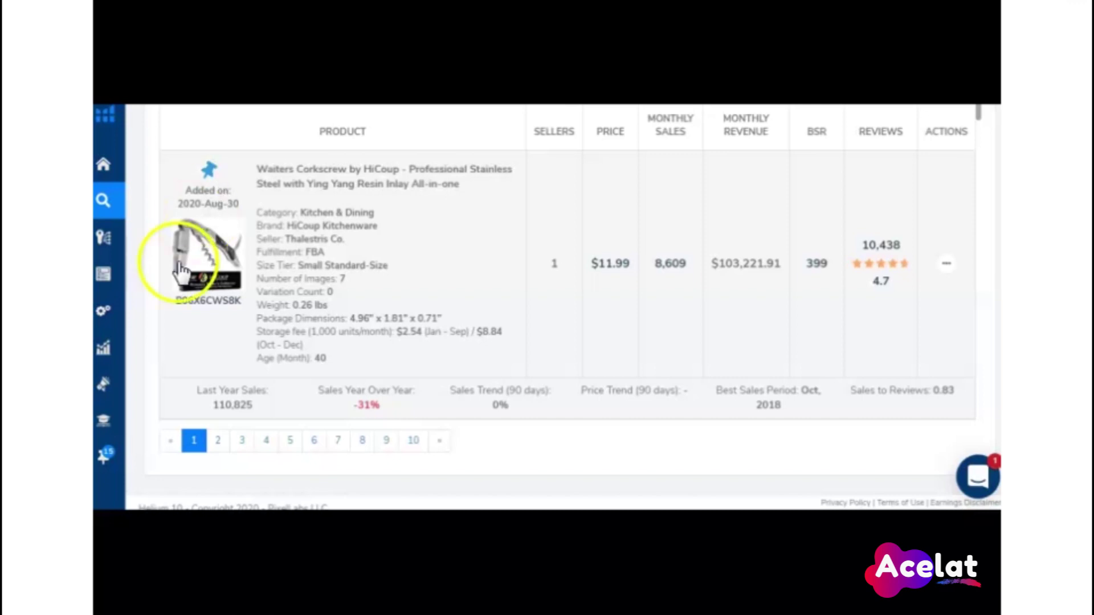
mouse_move(110, 467)
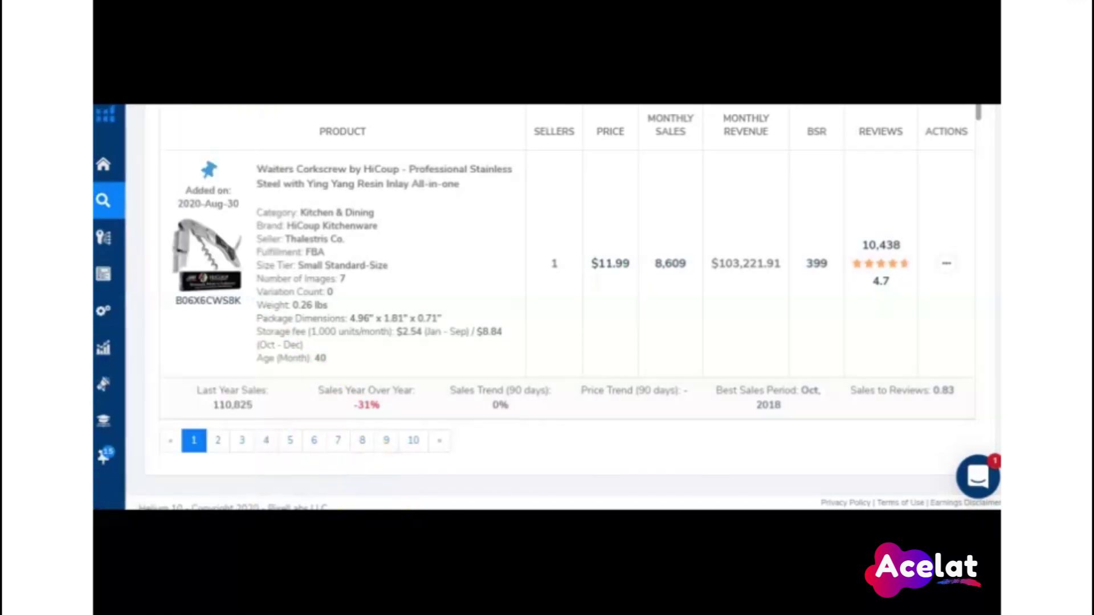